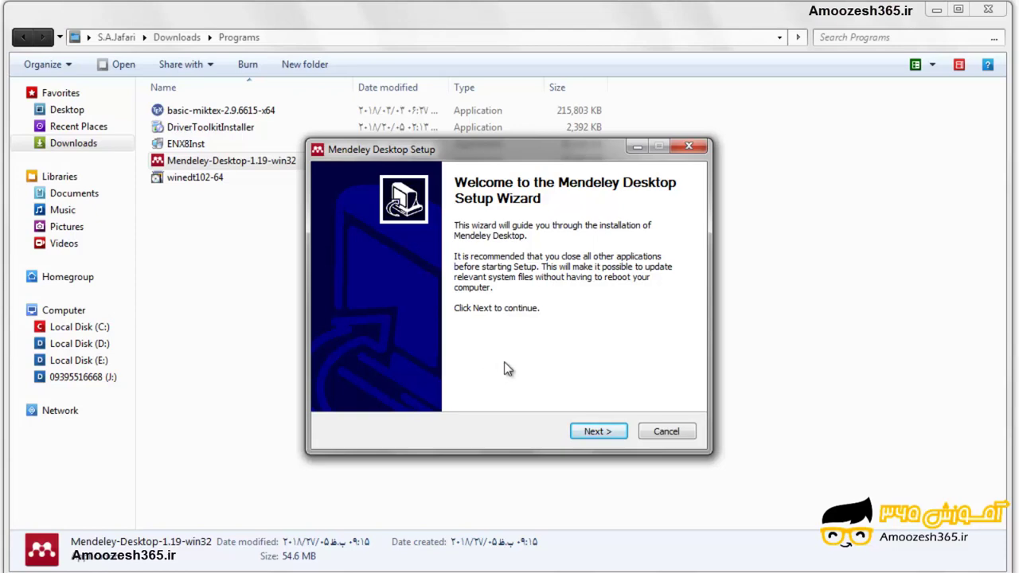
Start the Mendeley Desktop setup and accept the license agreement
left_click(593, 432)
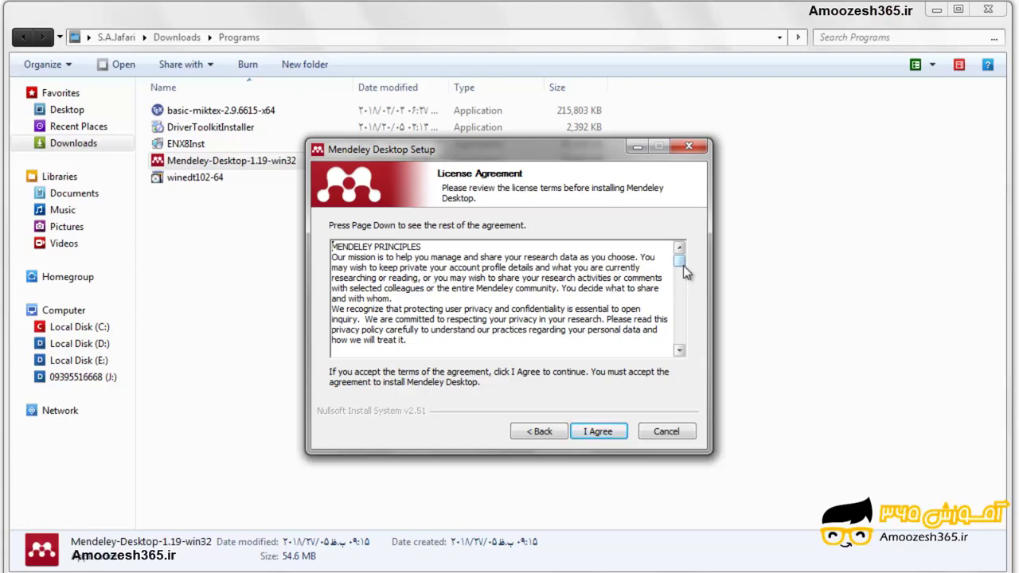
mouse_move(684, 270)
left_mouse_down()
mouse_move(688, 355)
mouse_move(678, 262)
mouse_move(678, 344)
mouse_move(678, 259)
left_mouse_up()
left_click(600, 436)
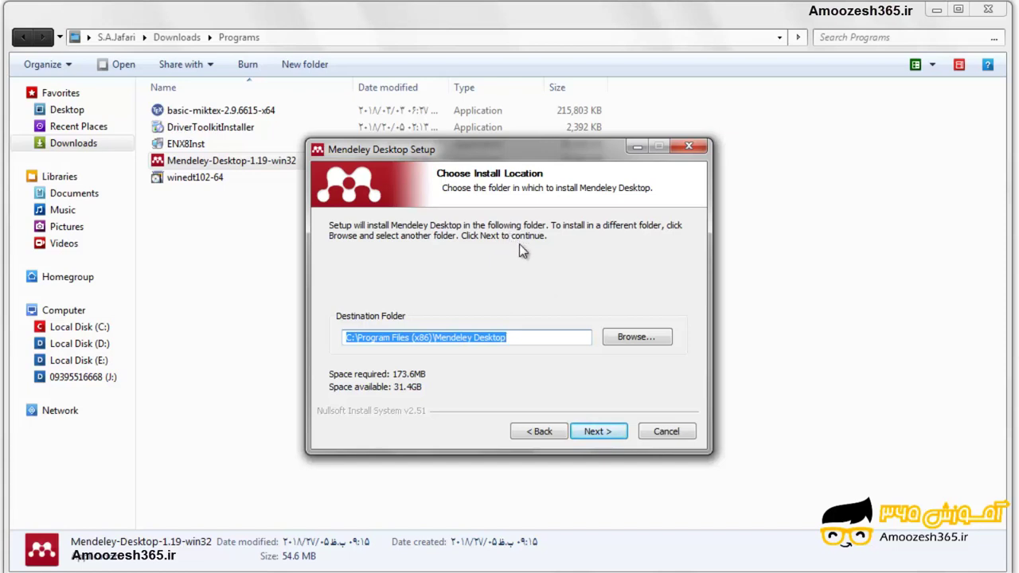
left_click(549, 338)
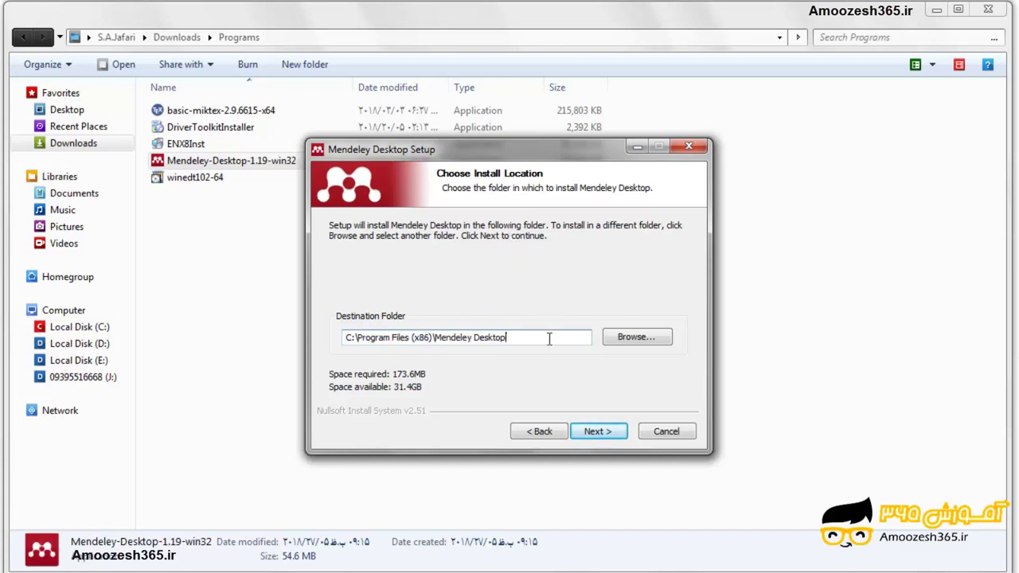
left_click_drag(547, 338, 336, 343)
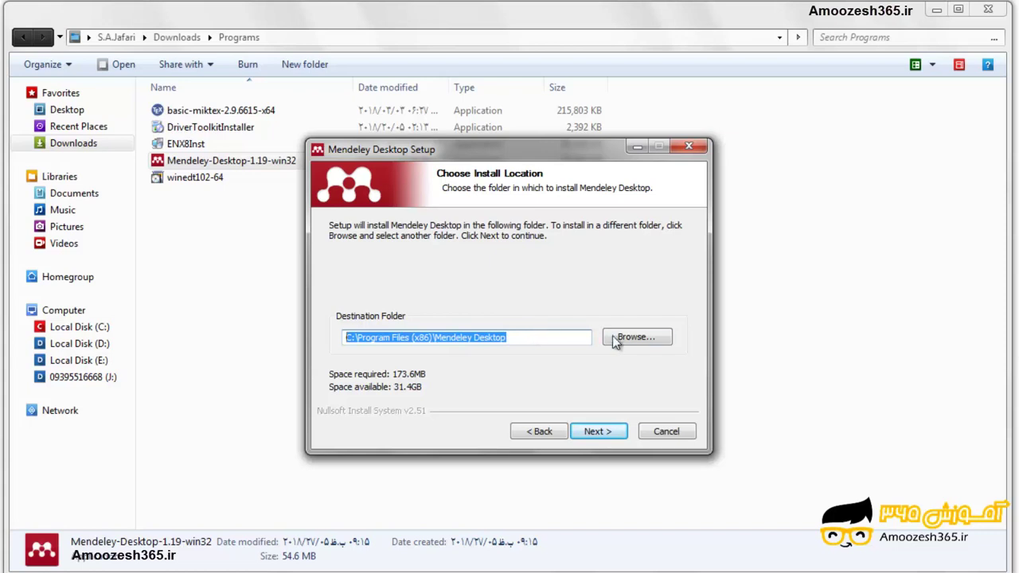
left_click(651, 337)
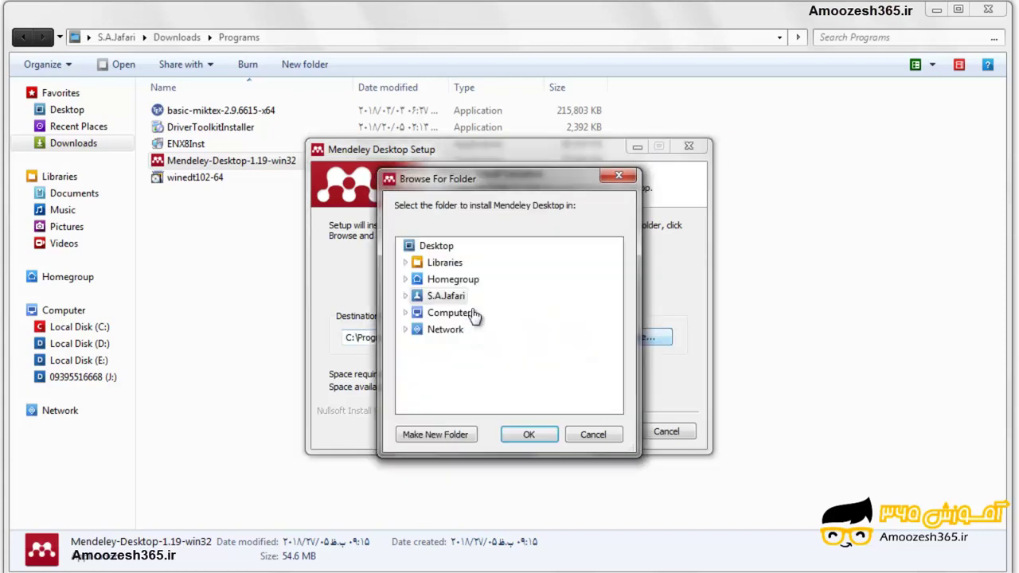
left_click(405, 315)
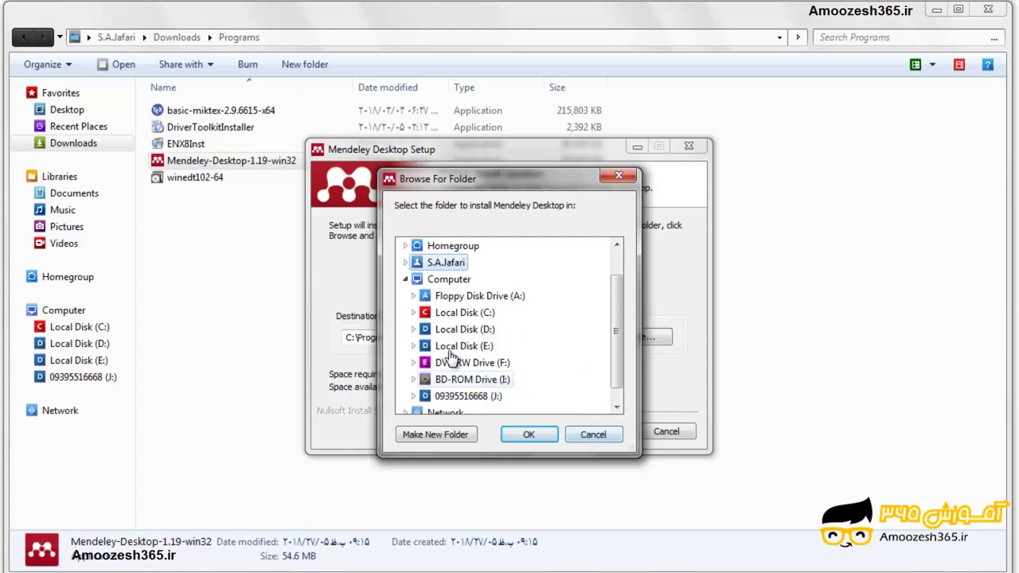
left_click(584, 439)
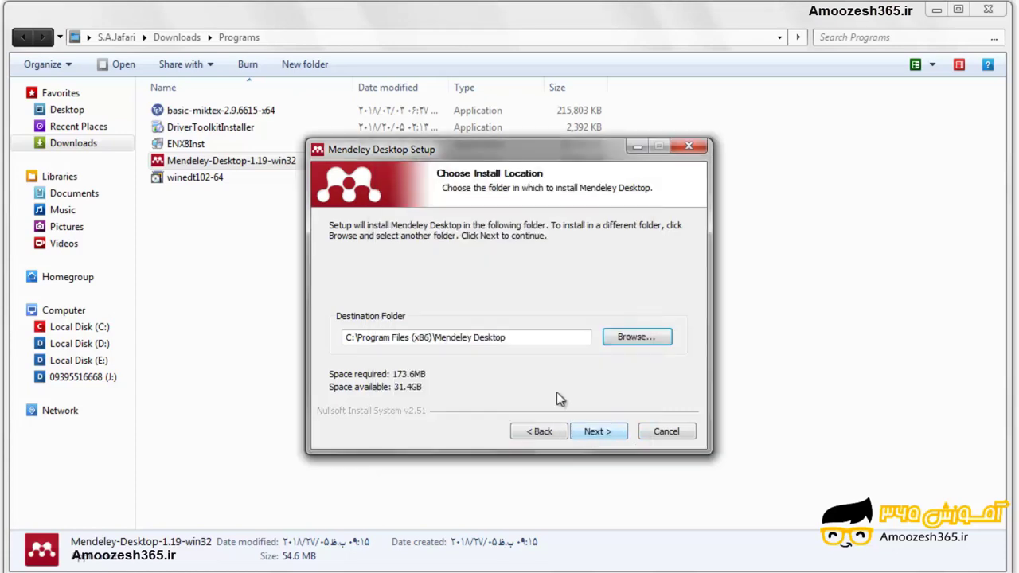
left_click(628, 339)
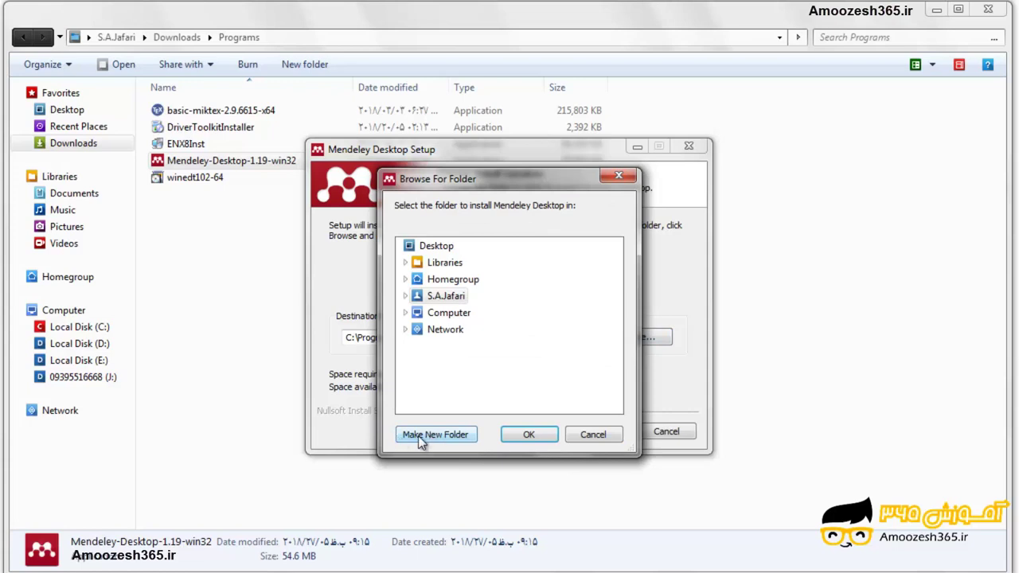
left_click(406, 312)
left_click(458, 330)
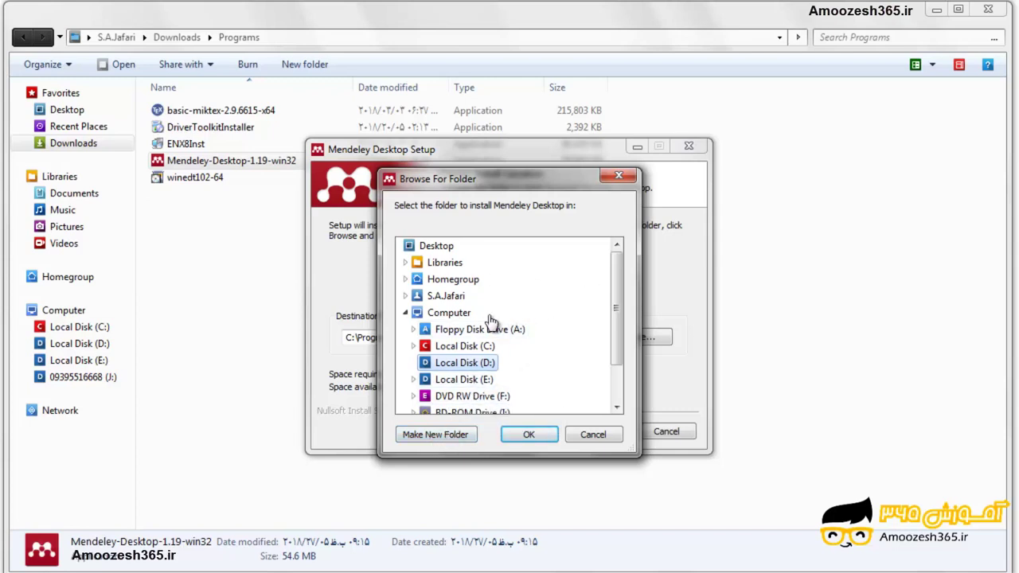
left_click_drag(509, 178, 492, 144)
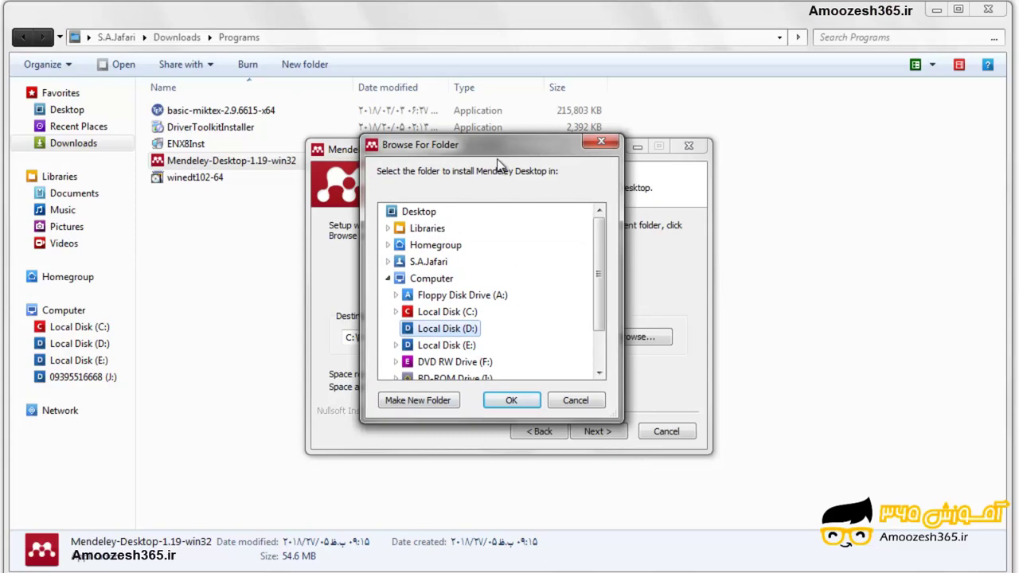
left_click(565, 401)
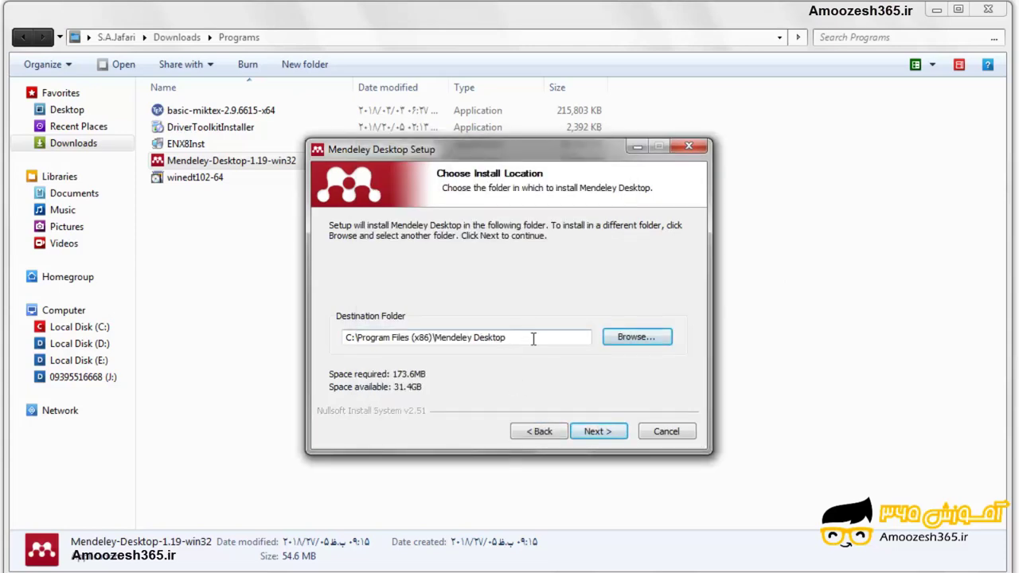
Copy the path of the Programs folder and try to paste it over the installer's destination folder
left_click_drag(533, 337, 317, 339)
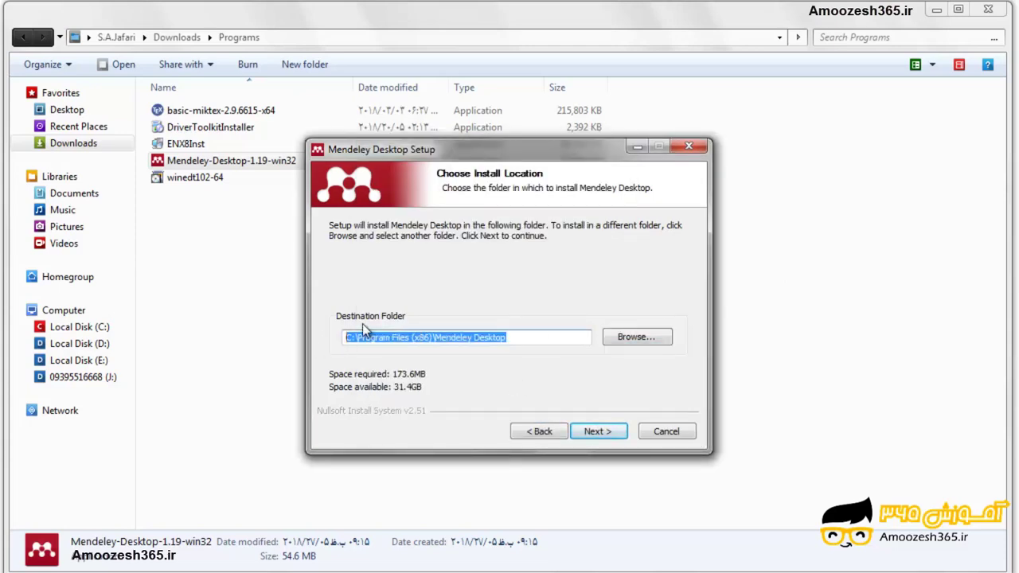
left_click(238, 303)
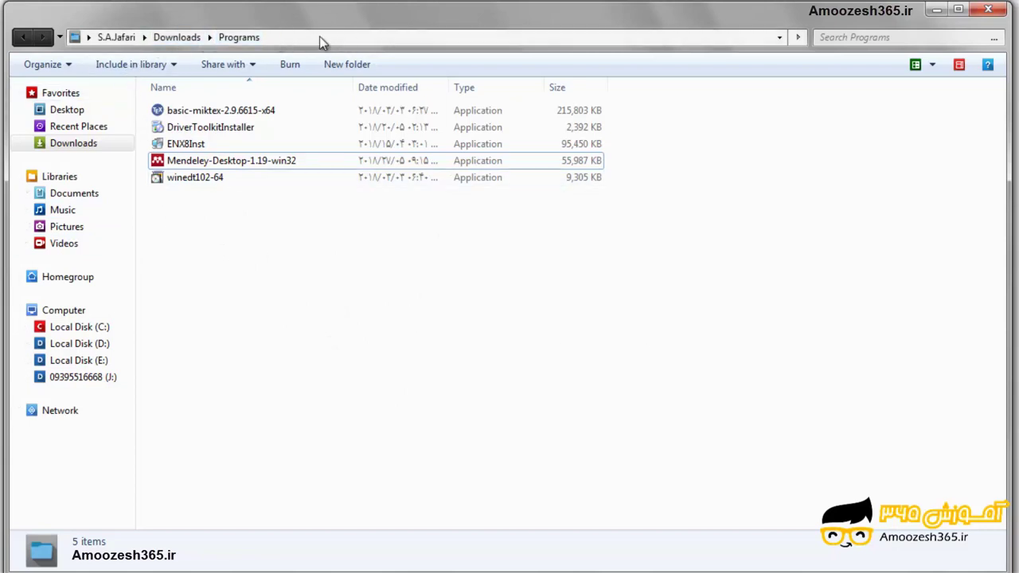
left_click(371, 40)
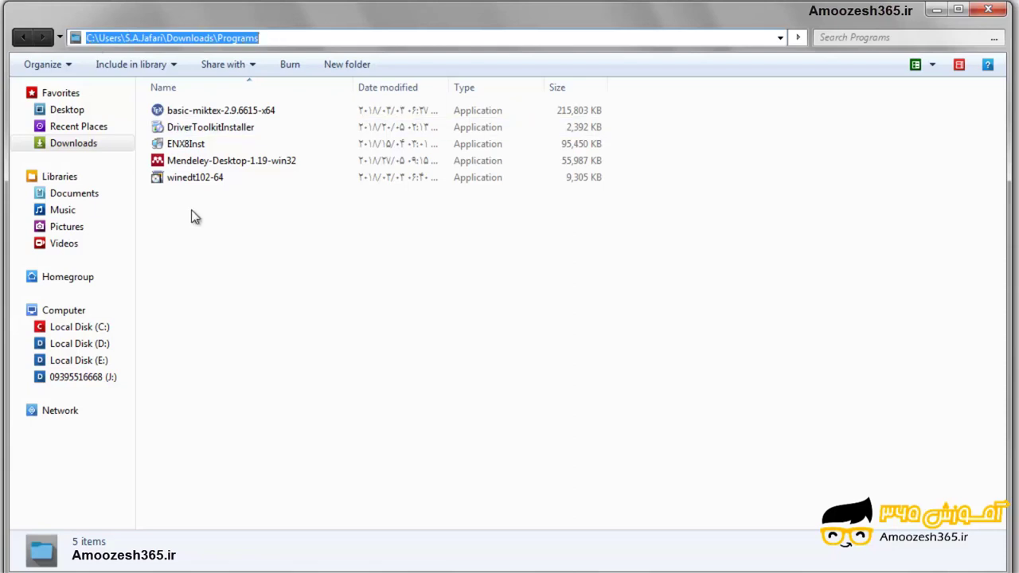
right_click(194, 38)
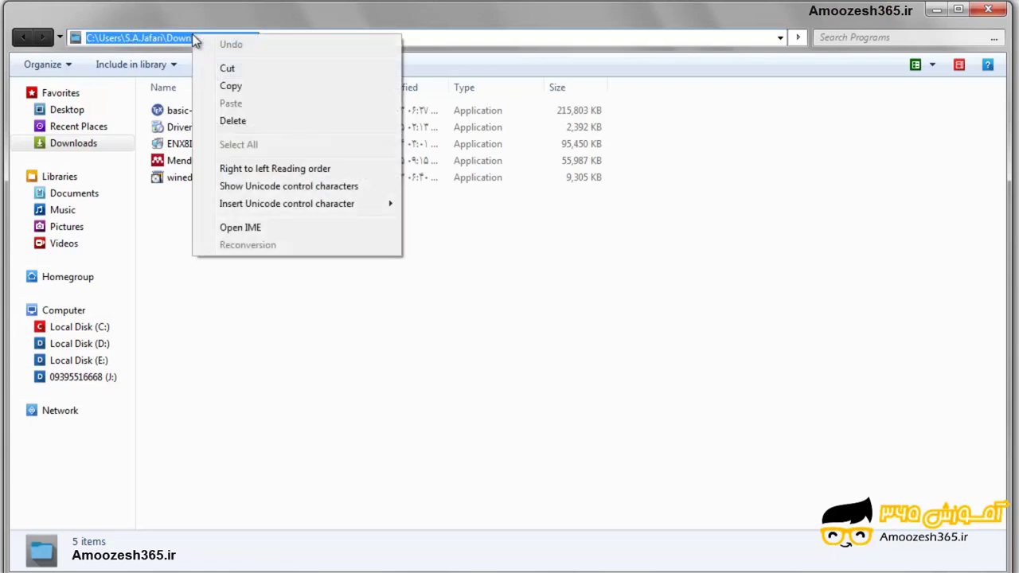
left_click(245, 86)
left_click(512, 509)
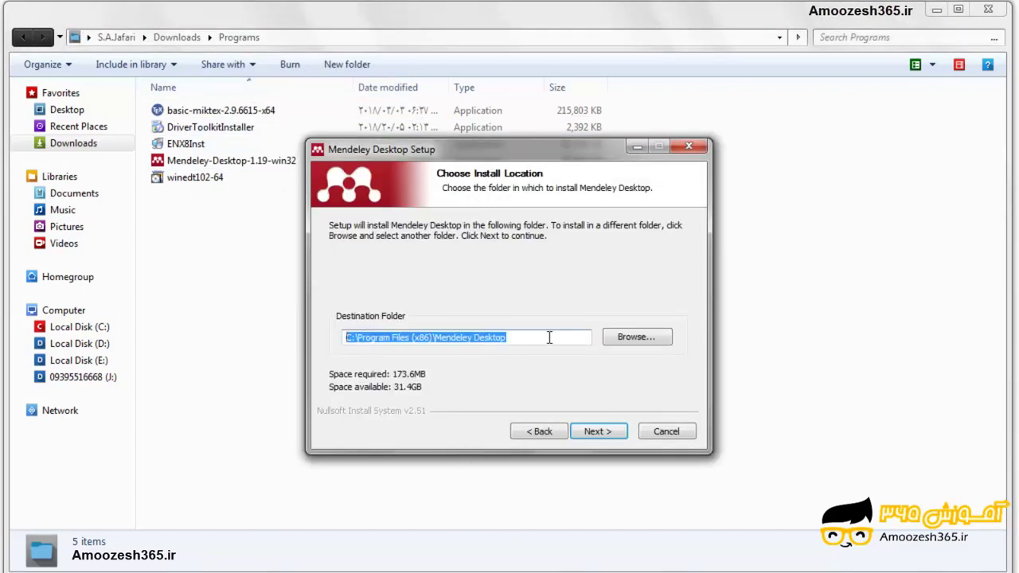
right_click(547, 336)
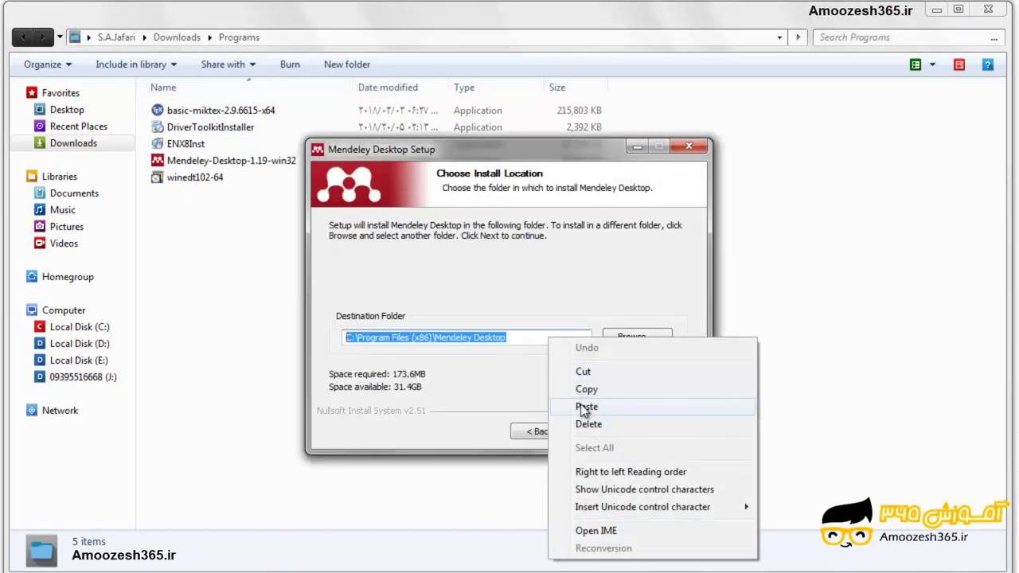
left_click(526, 342)
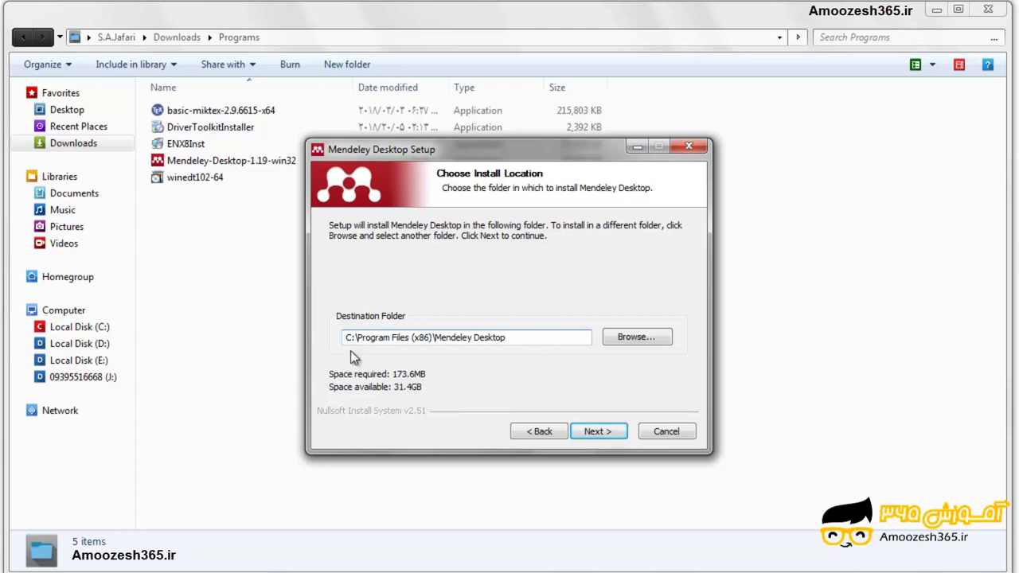
Try d: as the drive in the destination folder path, and restore the drive to c:
left_click_drag(355, 337, 328, 350)
type("d:")
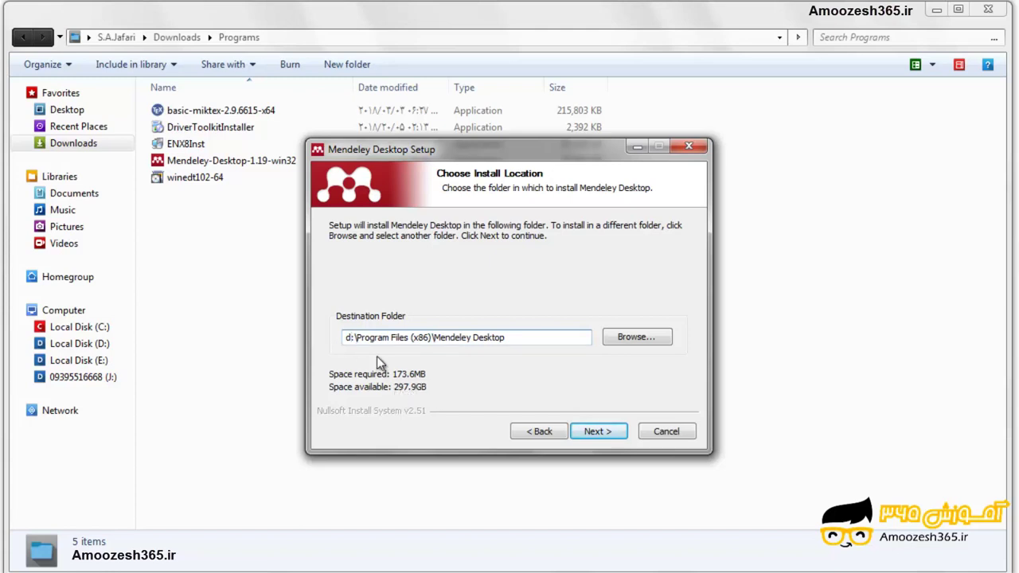
key("BackSpace")
type("c")
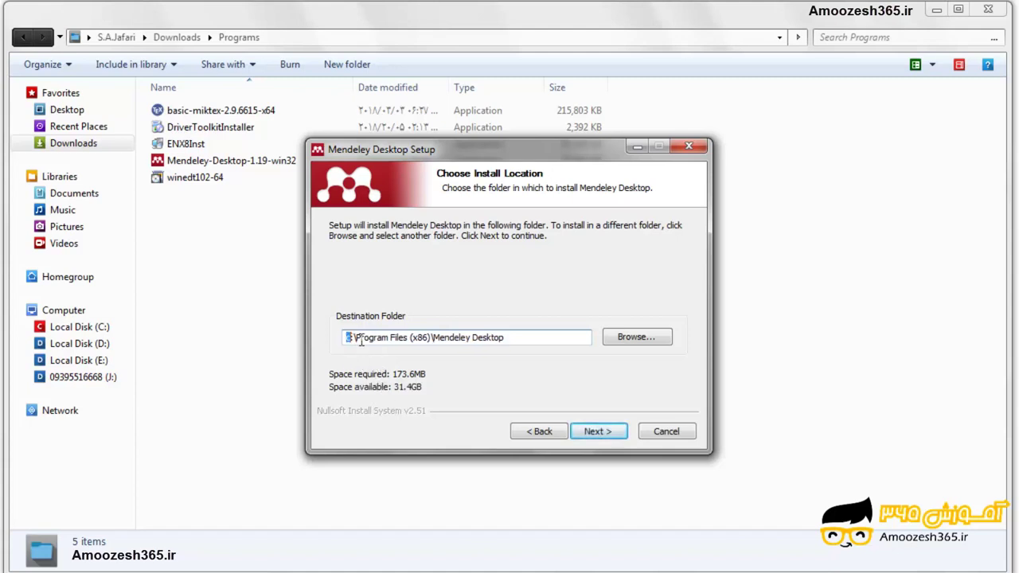
Accept the Program Files (x86)\Mendeley Desktop destination on drive C and continue to the Start Menu folder choice
left_click(455, 337)
left_click(349, 338)
left_click(597, 432)
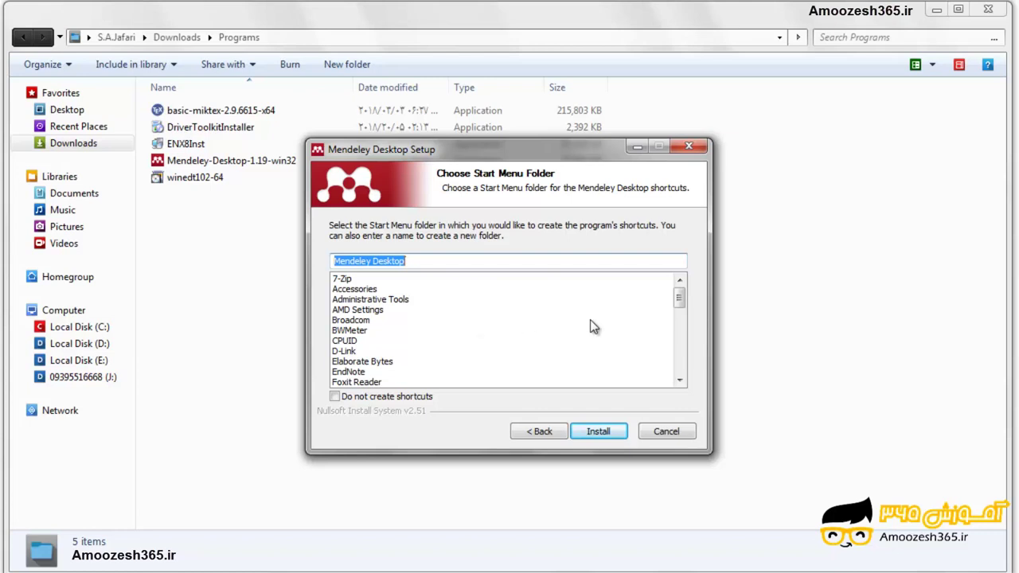
Choose EndNote as the parent Start Menu folder for the Mendeley Desktop shortcuts
mouse_move(682, 297)
left_mouse_down()
mouse_move(682, 345)
mouse_move(679, 290)
mouse_move(682, 306)
left_mouse_up()
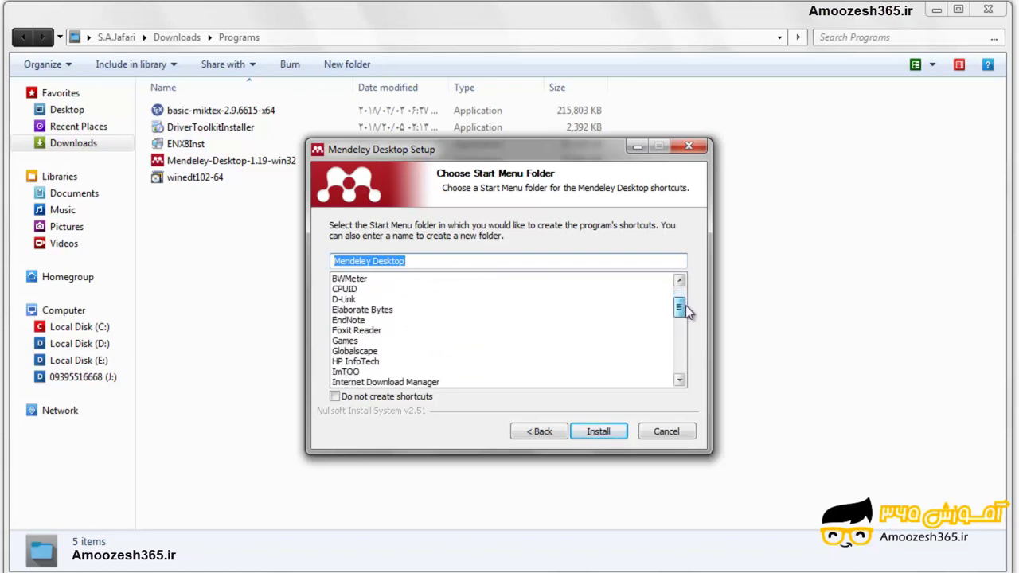
left_click(348, 322)
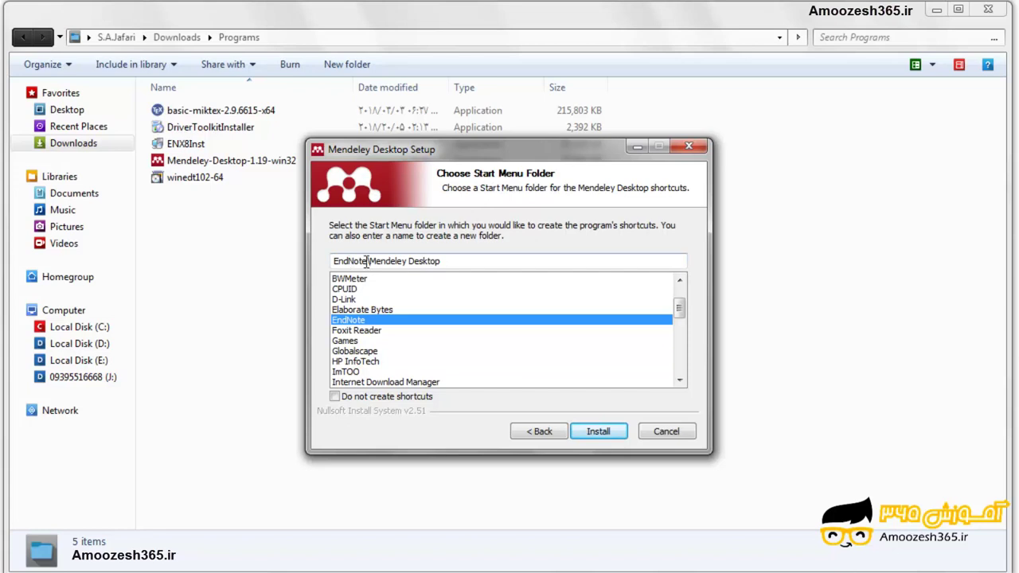
left_click_drag(370, 262, 449, 264)
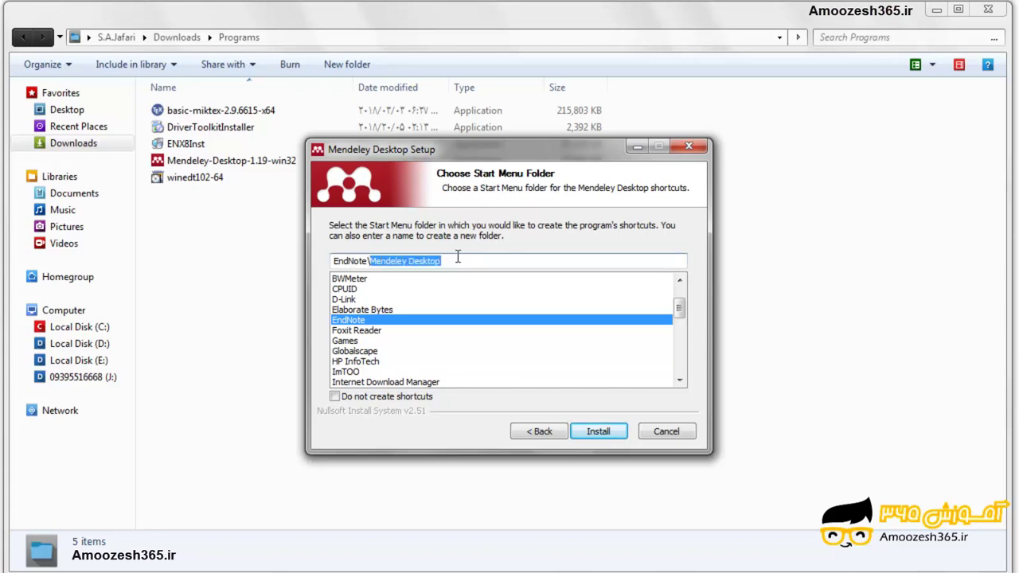
left_click(457, 256)
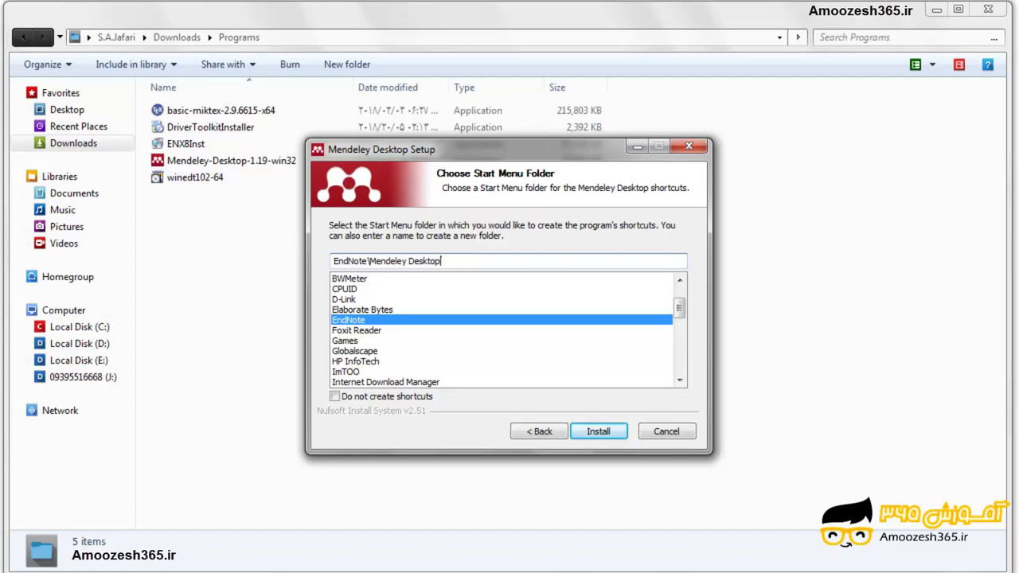
Check the EndNote entry in the Windows Start menu, and return to the setup wizard
key("super")
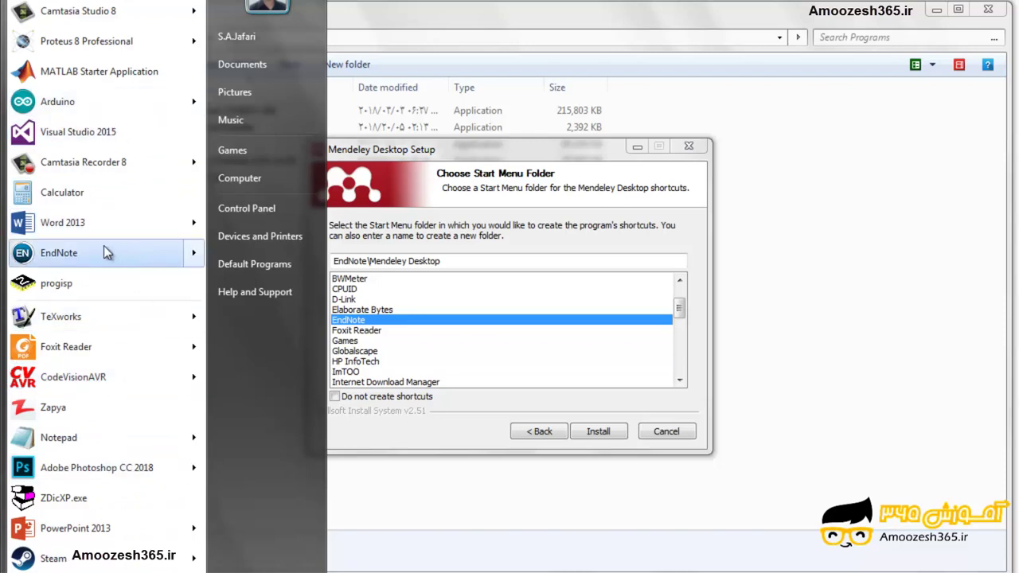
mouse_move(103, 247)
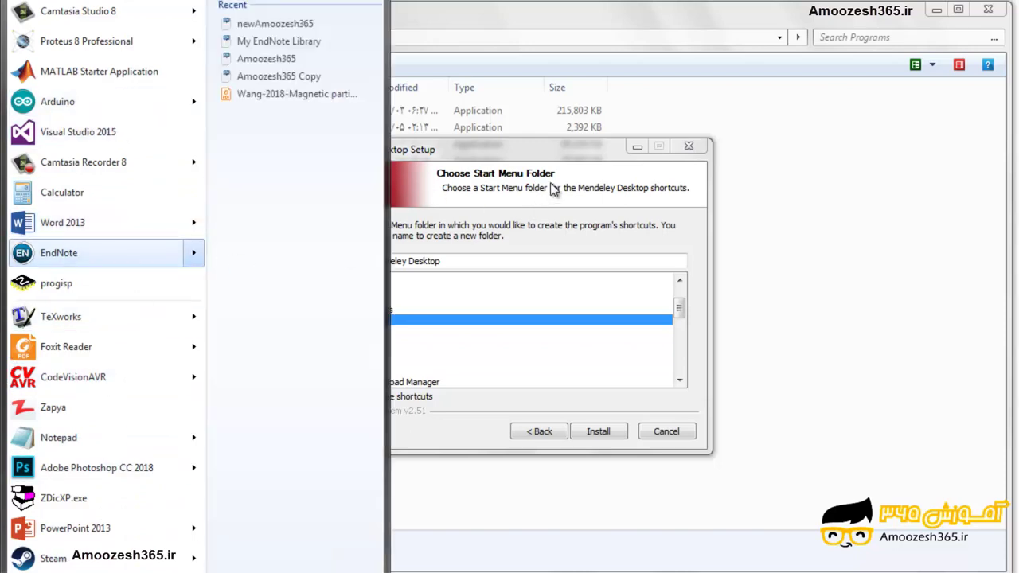
left_click(597, 151)
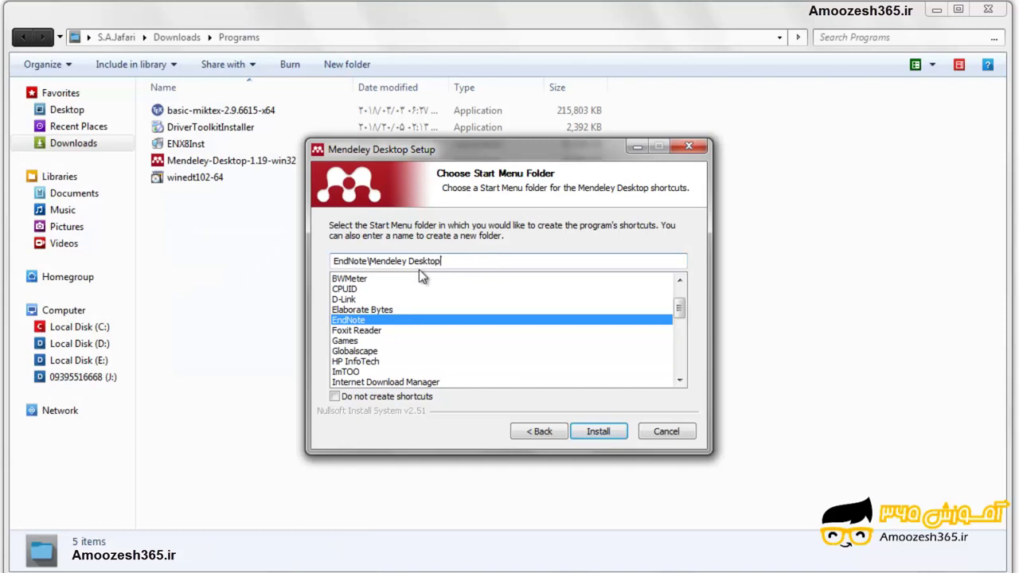
Remove the EndNote prefix from the Start Menu folder name so that it reads Mendeley Desktop
left_click_drag(370, 261, 296, 291)
key("BackSpace")
left_click_drag(423, 260, 357, 276)
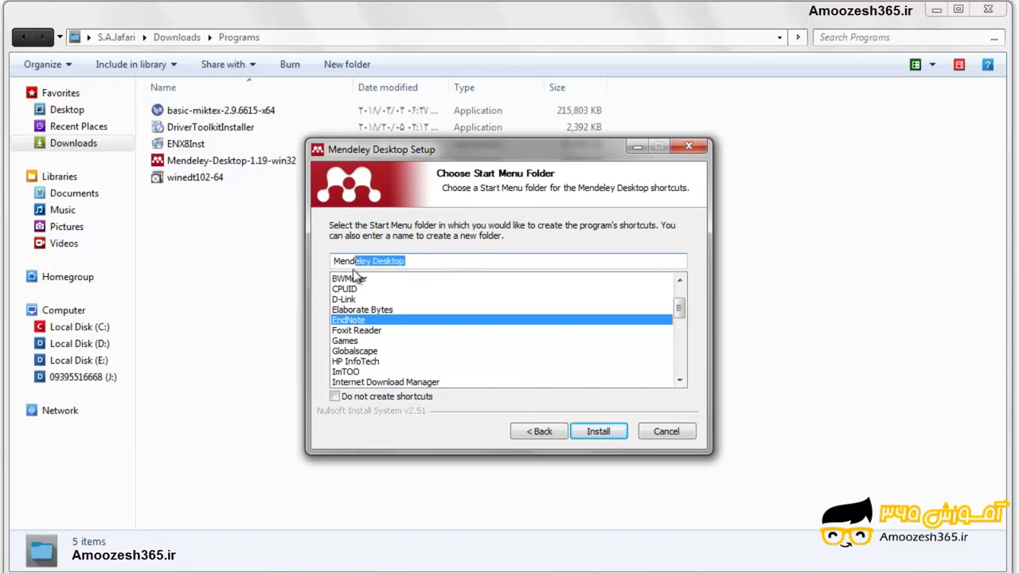
key("BackSpace")
key("ctrl+z")
left_click(414, 260)
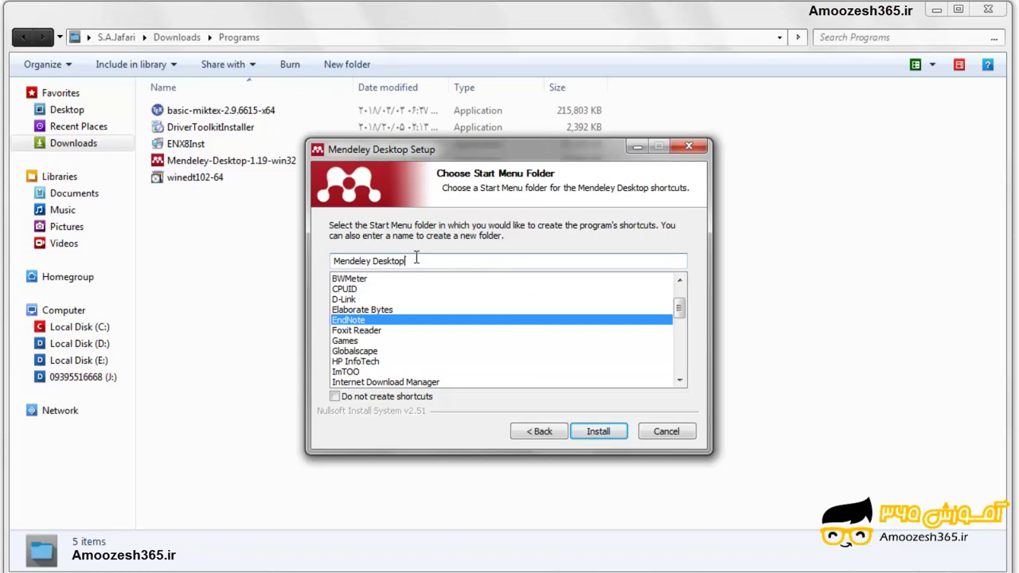
Enable the option not to create Start Menu shortcuts
left_click_drag(415, 259, 331, 265)
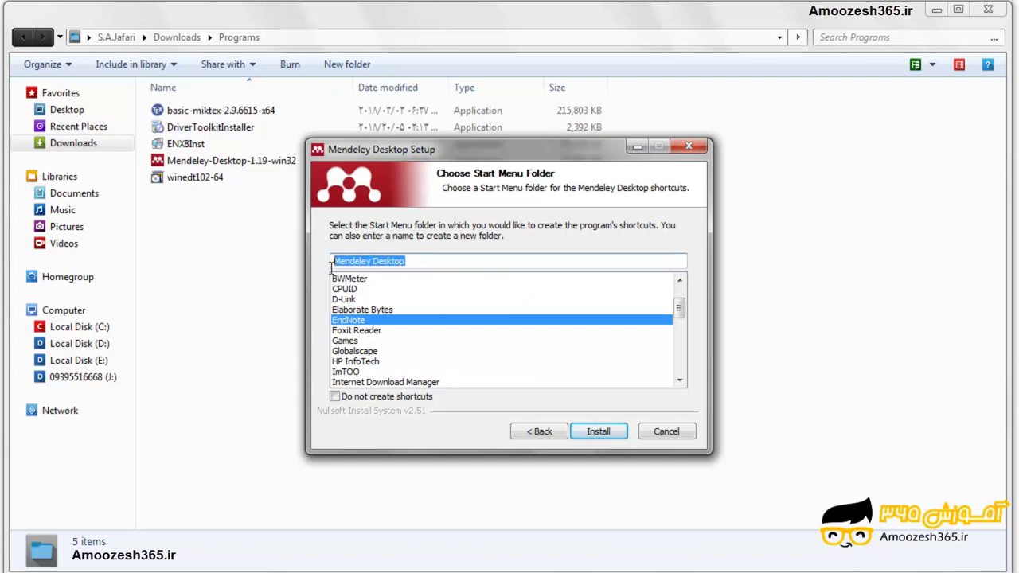
left_click(456, 261)
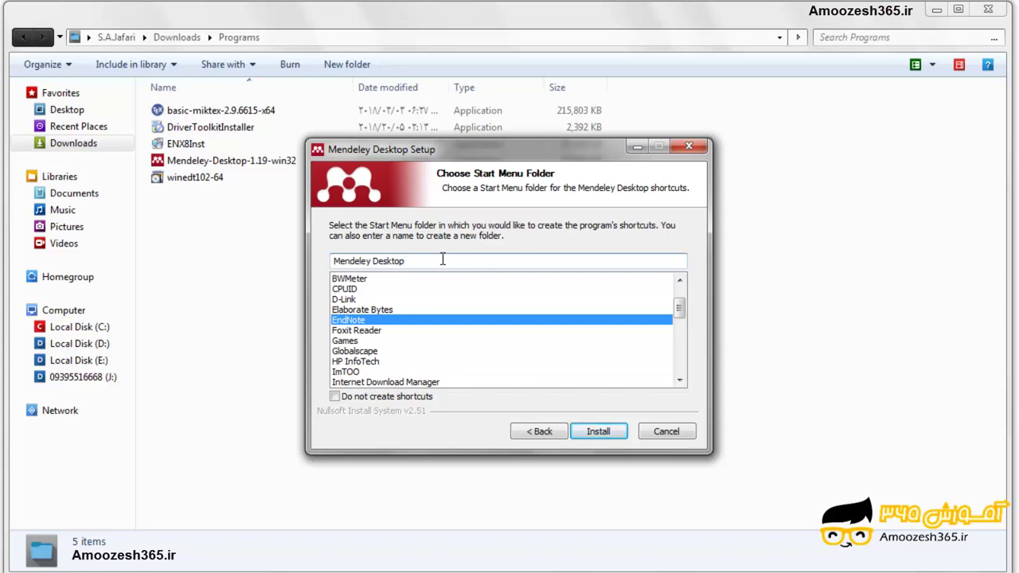
left_click_drag(443, 261, 333, 262)
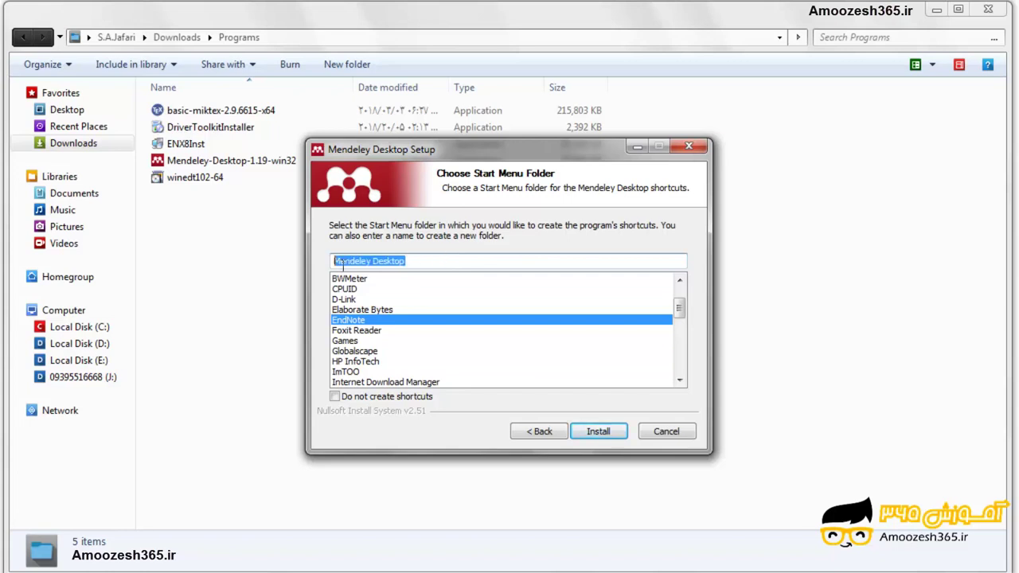
left_click(433, 261)
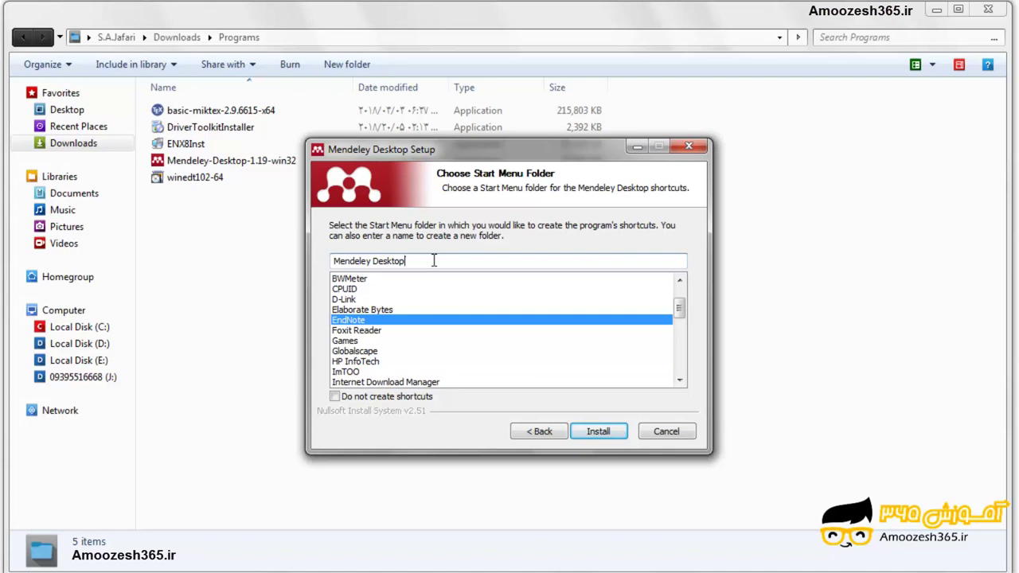
left_click(335, 397)
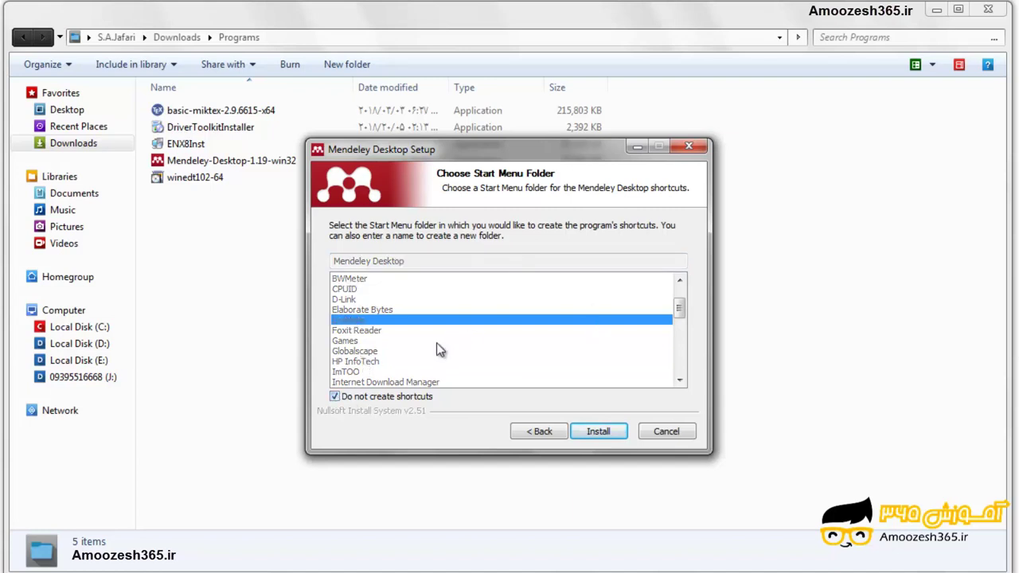
Disable the option that prevents creating shortcuts, so the Mendeley Desktop shortcuts go into the Start Menu folder
left_click(335, 397)
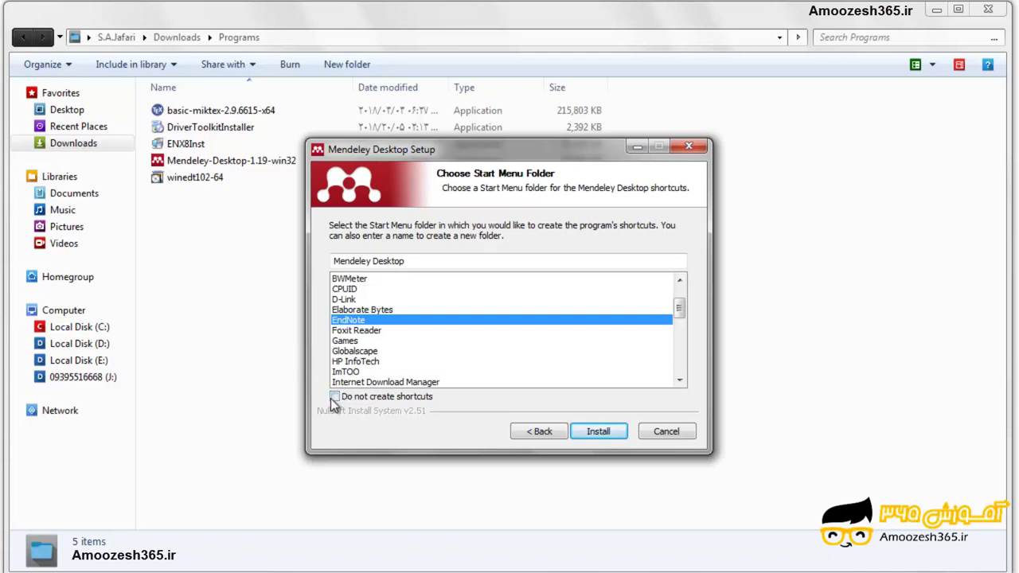
left_click(334, 397)
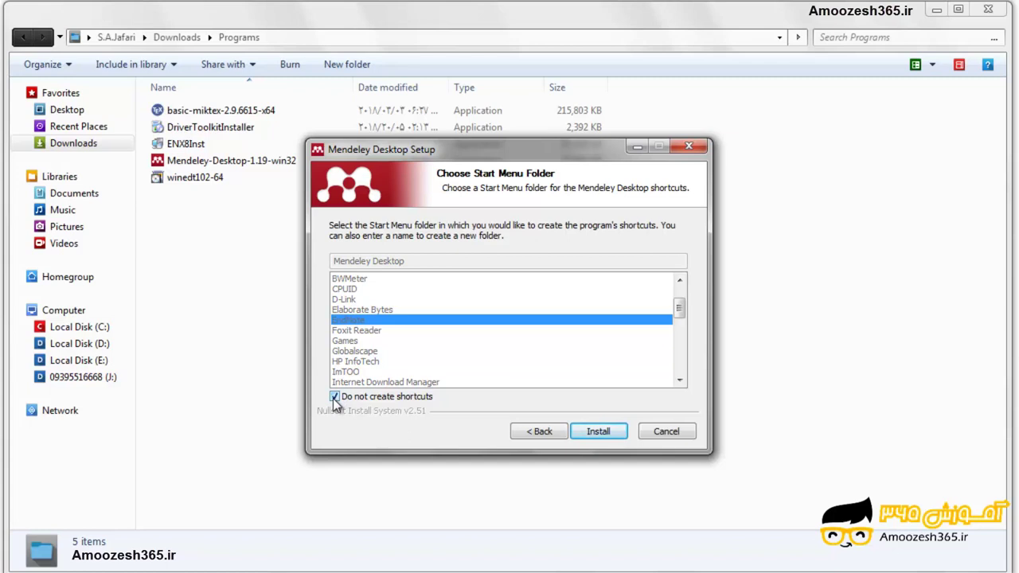
left_click(334, 397)
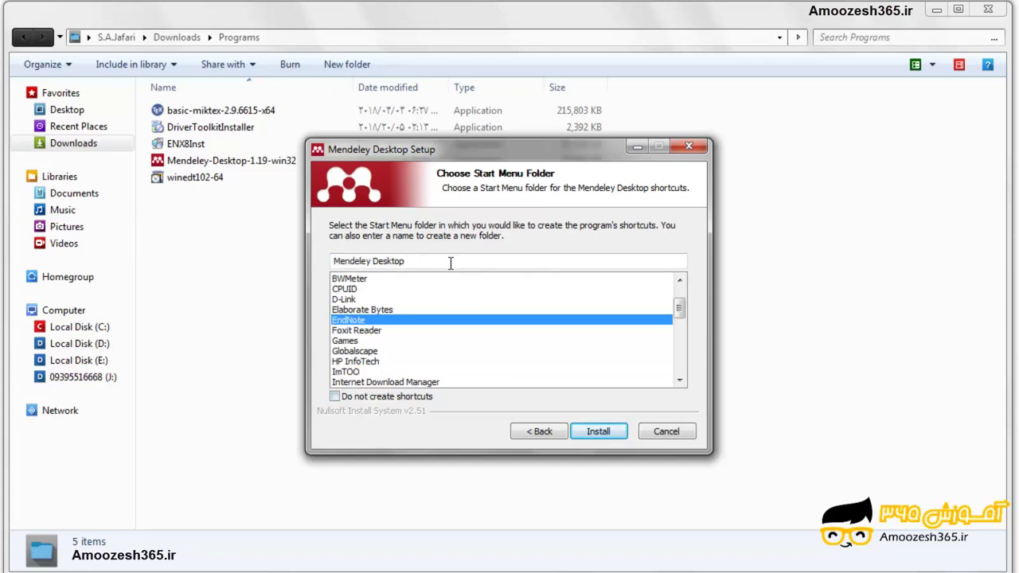
Remove the word Desktop from the end of the Start Menu folder name, and run the installation
left_click(402, 262)
key("BackSpace")
key("BackSpace")
key("BackSpace")
key("BackSpace")
key("BackSpace")
key("BackSpace")
key("BackSpace")
key("BackSpace")
left_click(604, 431)
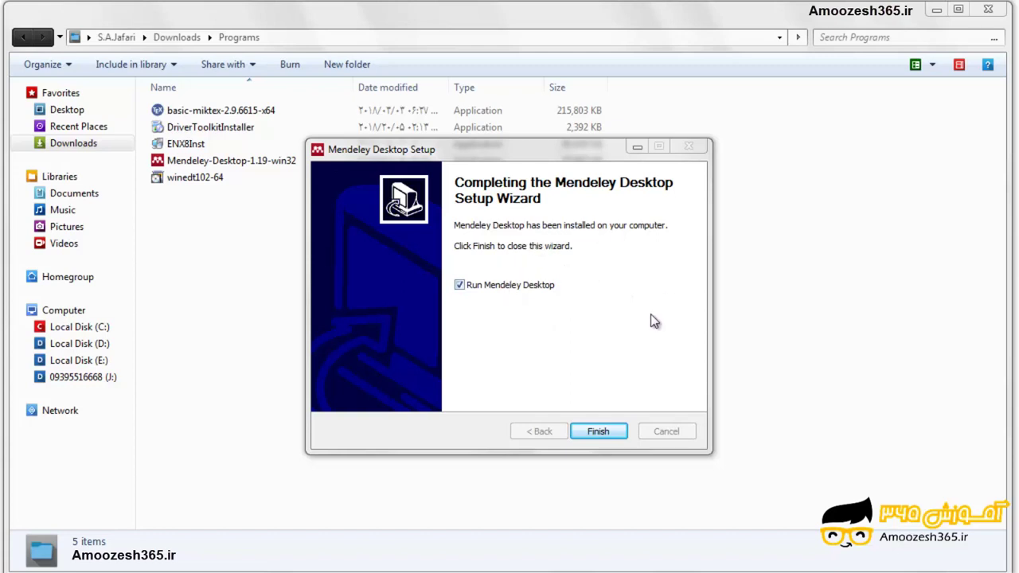
Finish the setup wizard with the option to run Mendeley Desktop enabled
left_click(460, 285)
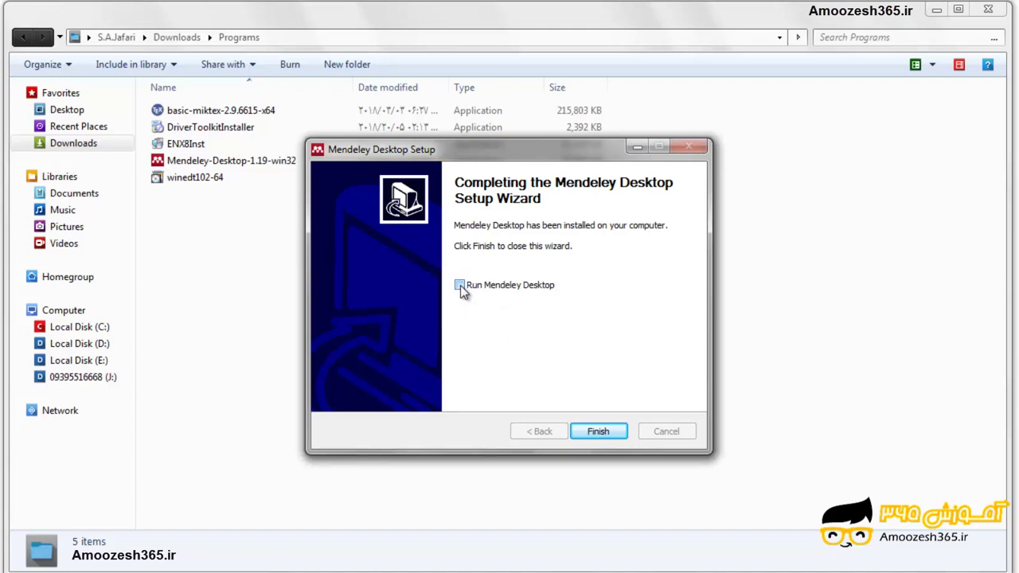
left_click(460, 285)
left_click(472, 287)
left_click(600, 432)
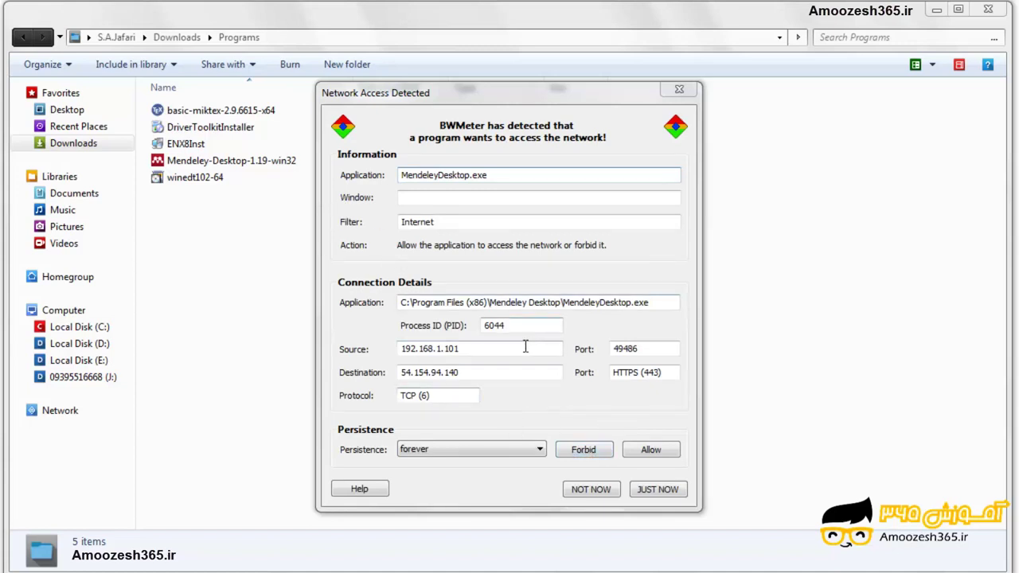
Check the application name in the BWMeter network access alert, and allow MendeleyDesktop.exe to access the Internet forever
left_click_drag(506, 175, 348, 177)
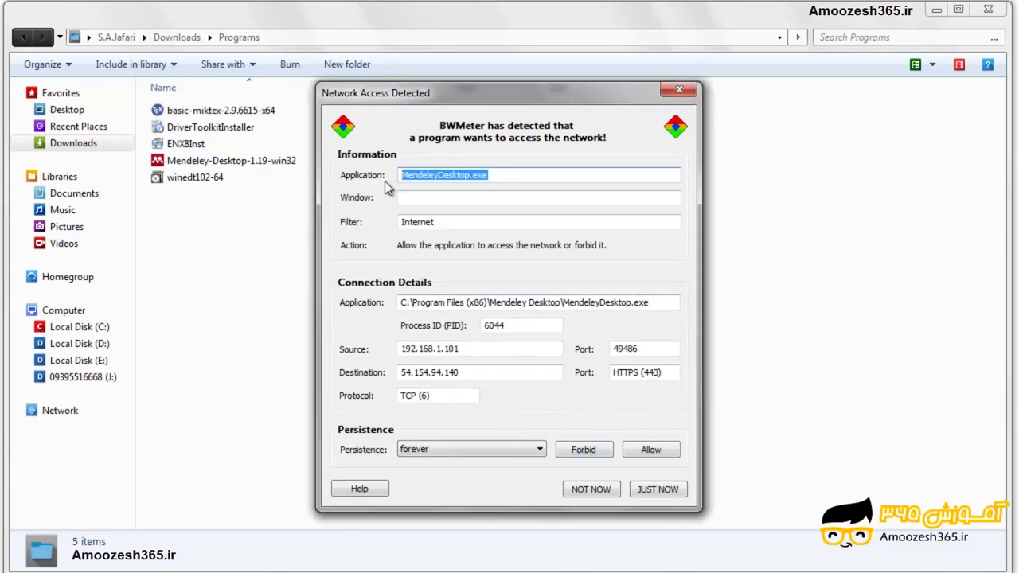
left_click(523, 174)
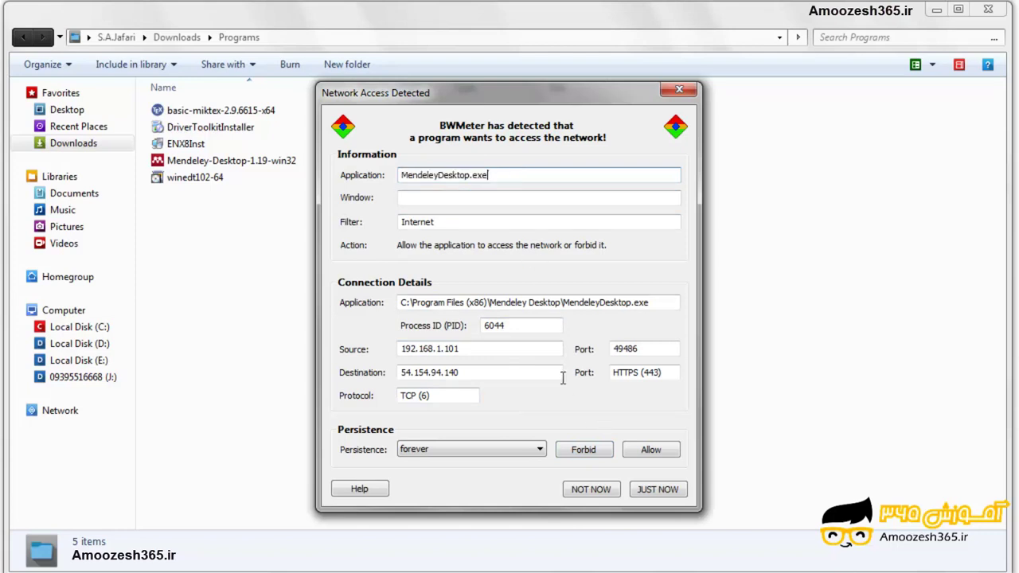
left_click(649, 450)
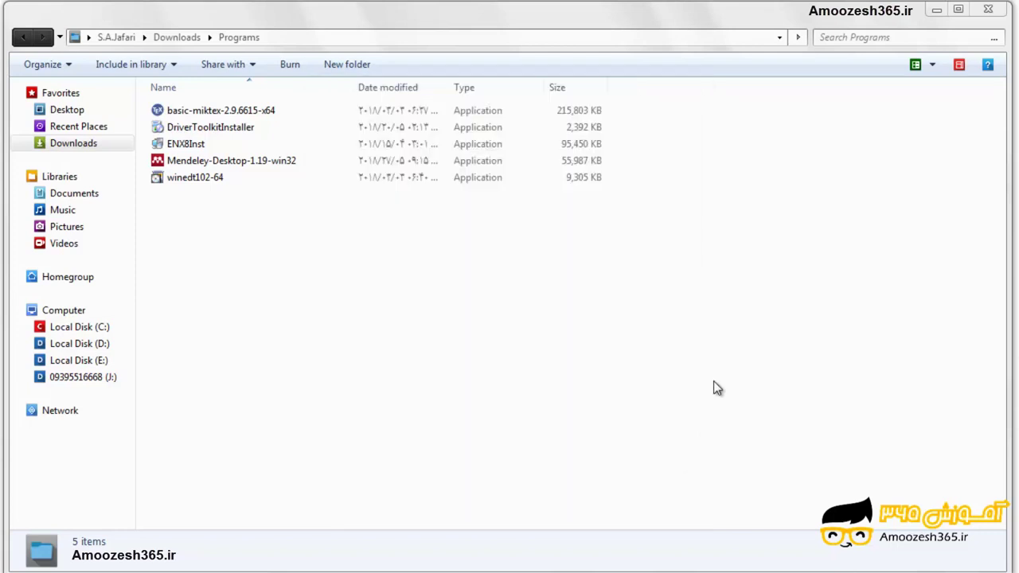